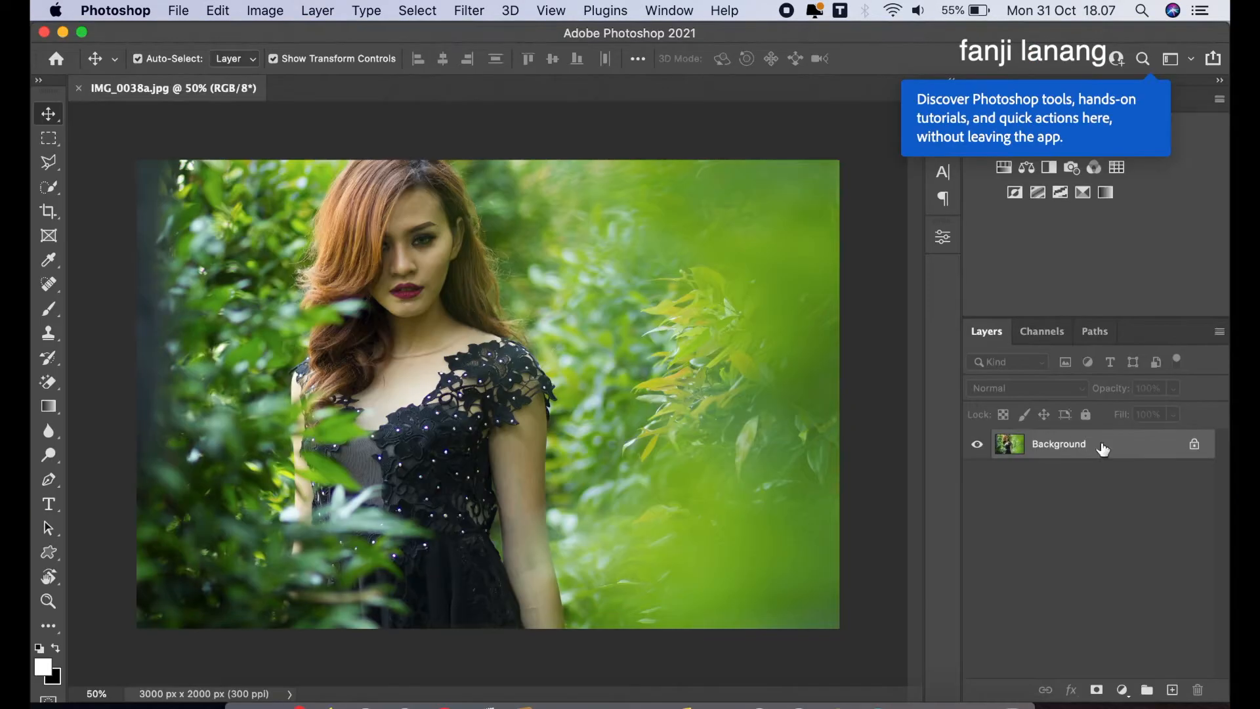
Duplicate the Background layer and add a Channel Mixer adjustment layer above the copy
drag(1103, 445, 1171, 683)
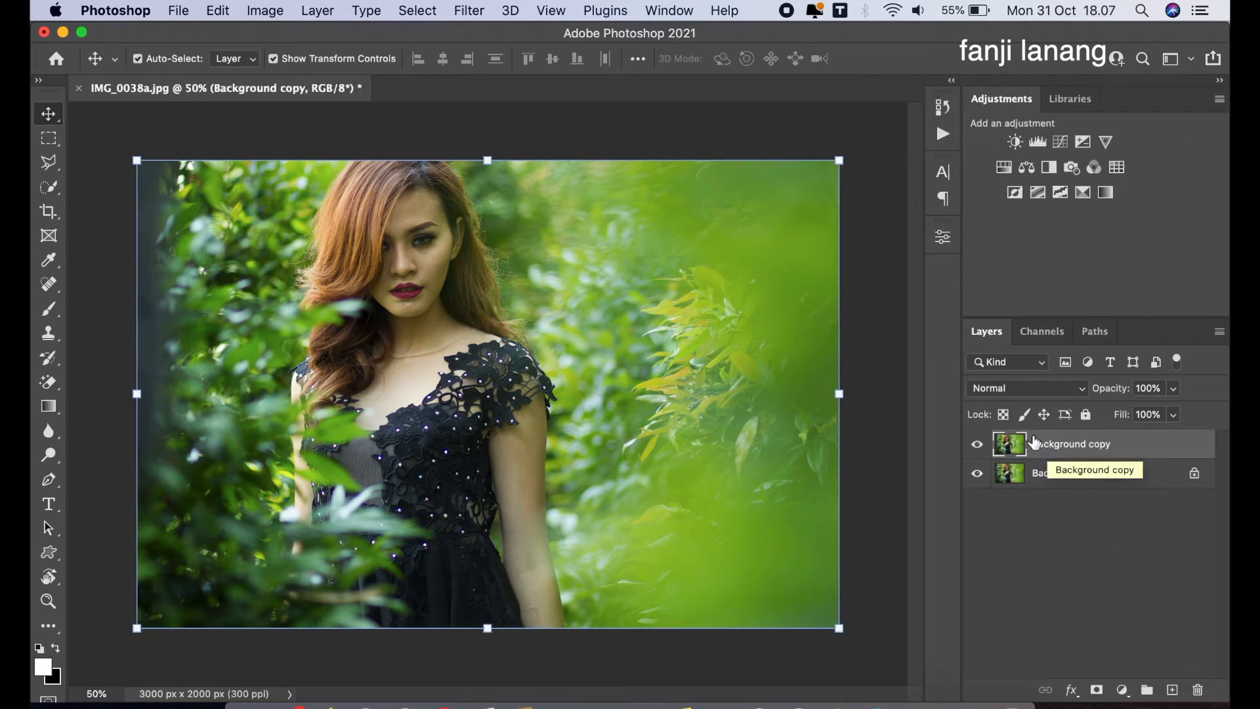
click(1122, 690)
click(1116, 550)
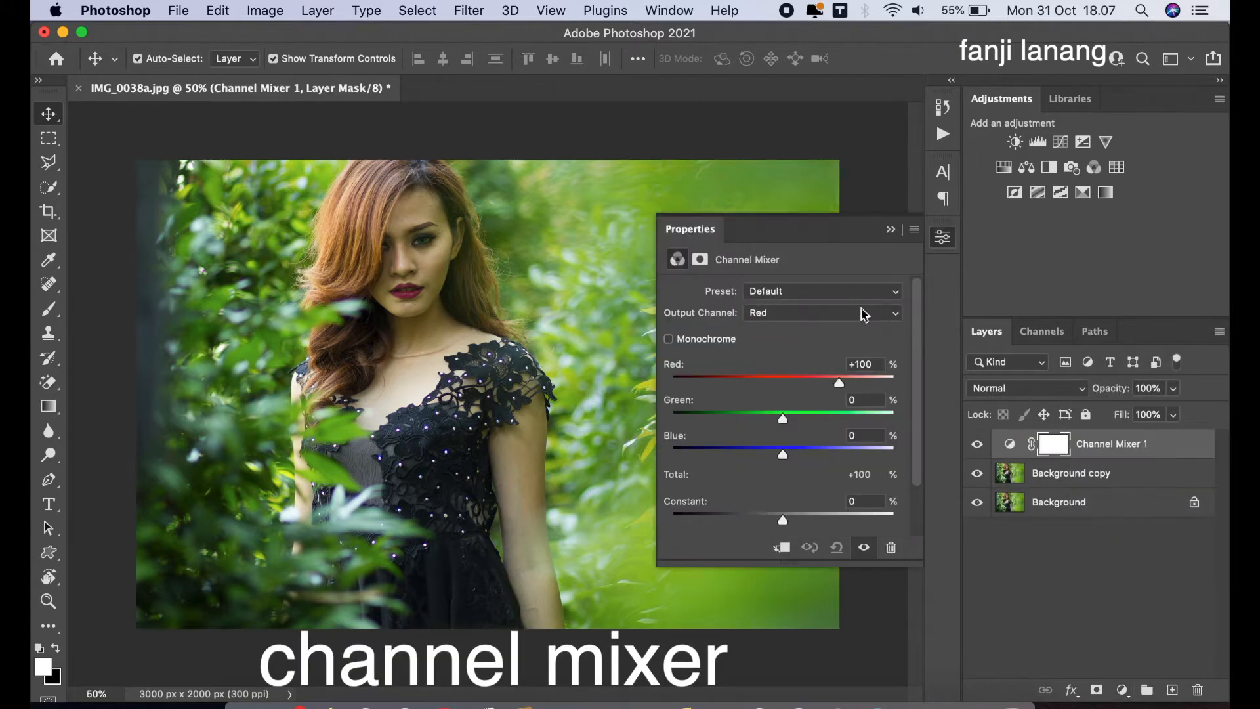
Set the Channel Mixer's Red output to Red -50, Green +200 and Blue about -52, and blend that layer in Lighten mode
click(864, 314)
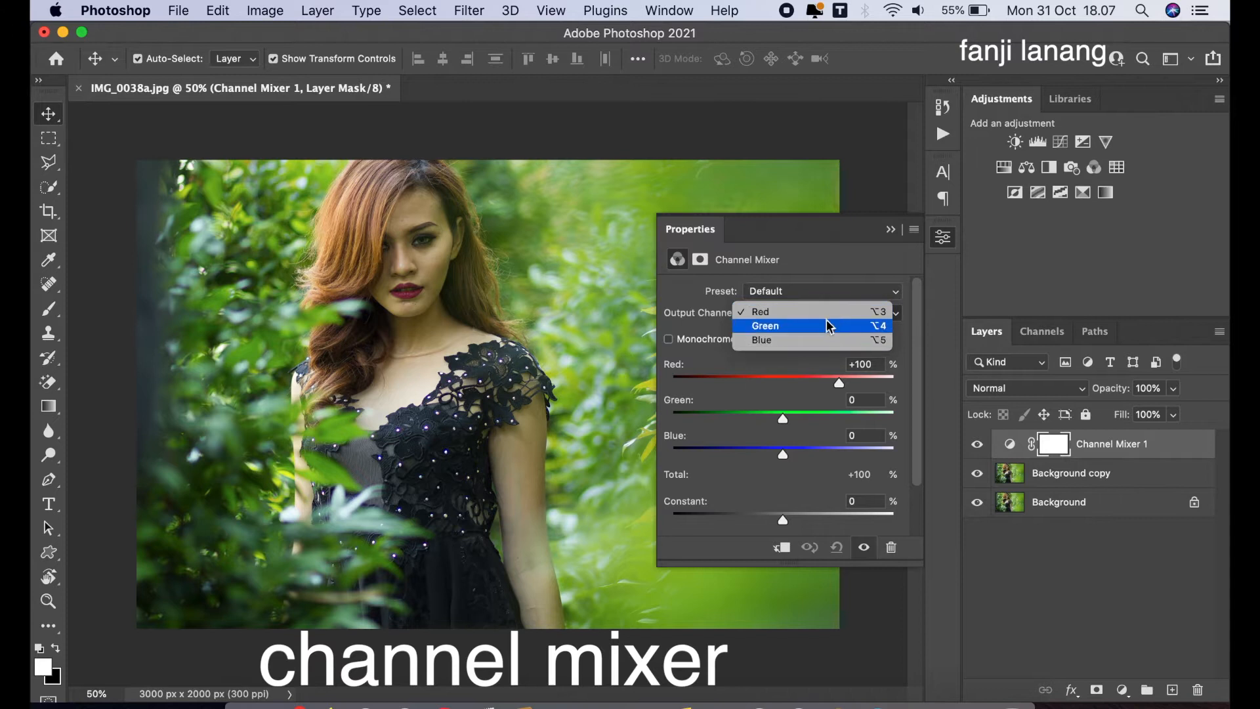
click(827, 313)
click(758, 379)
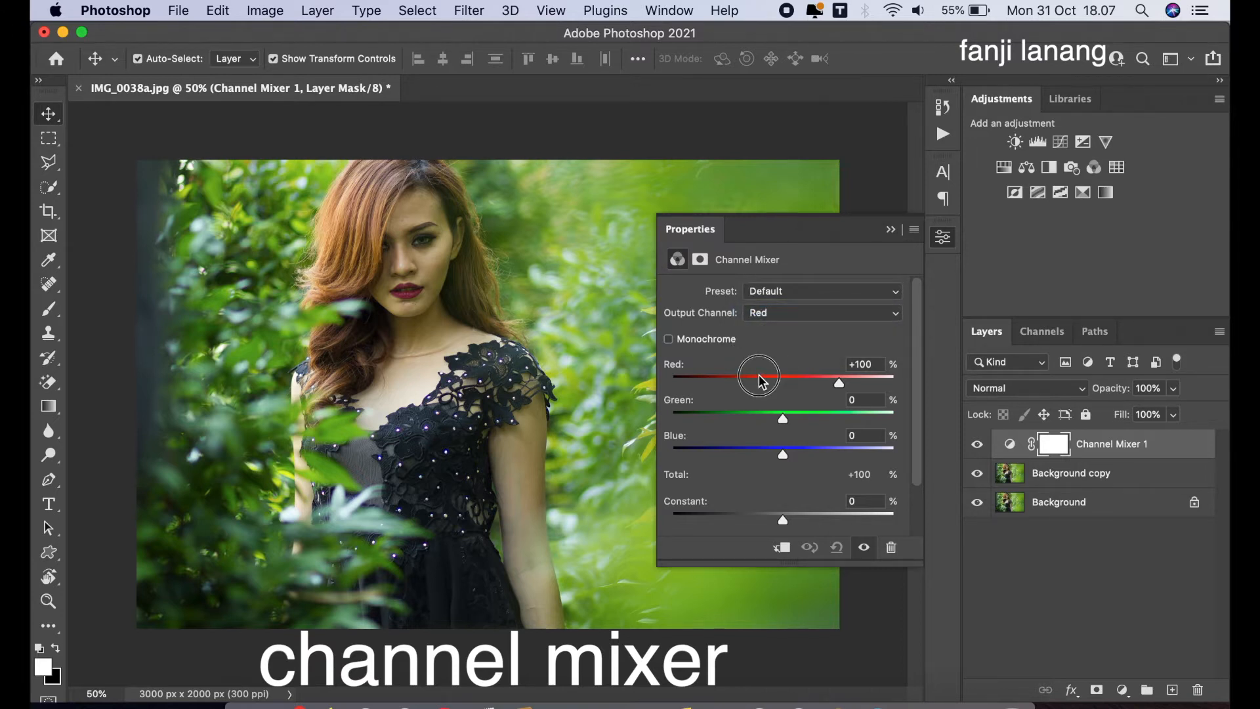
drag(760, 382, 936, 436)
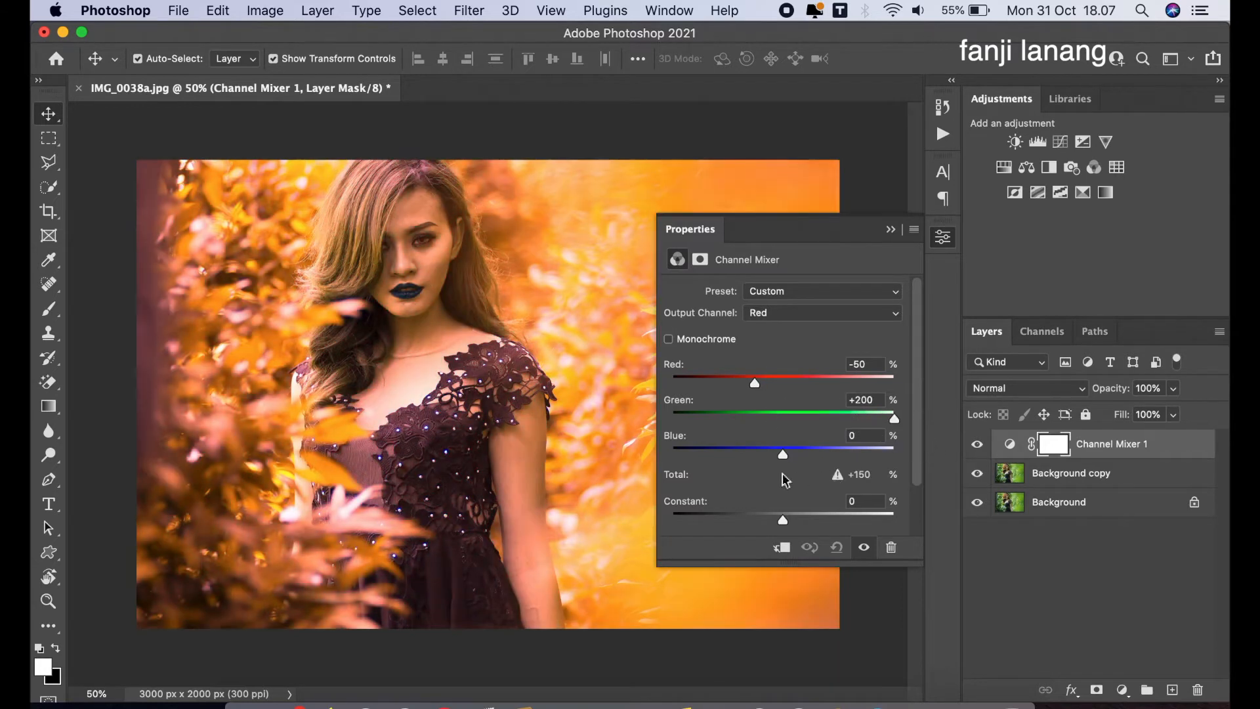
click(757, 449)
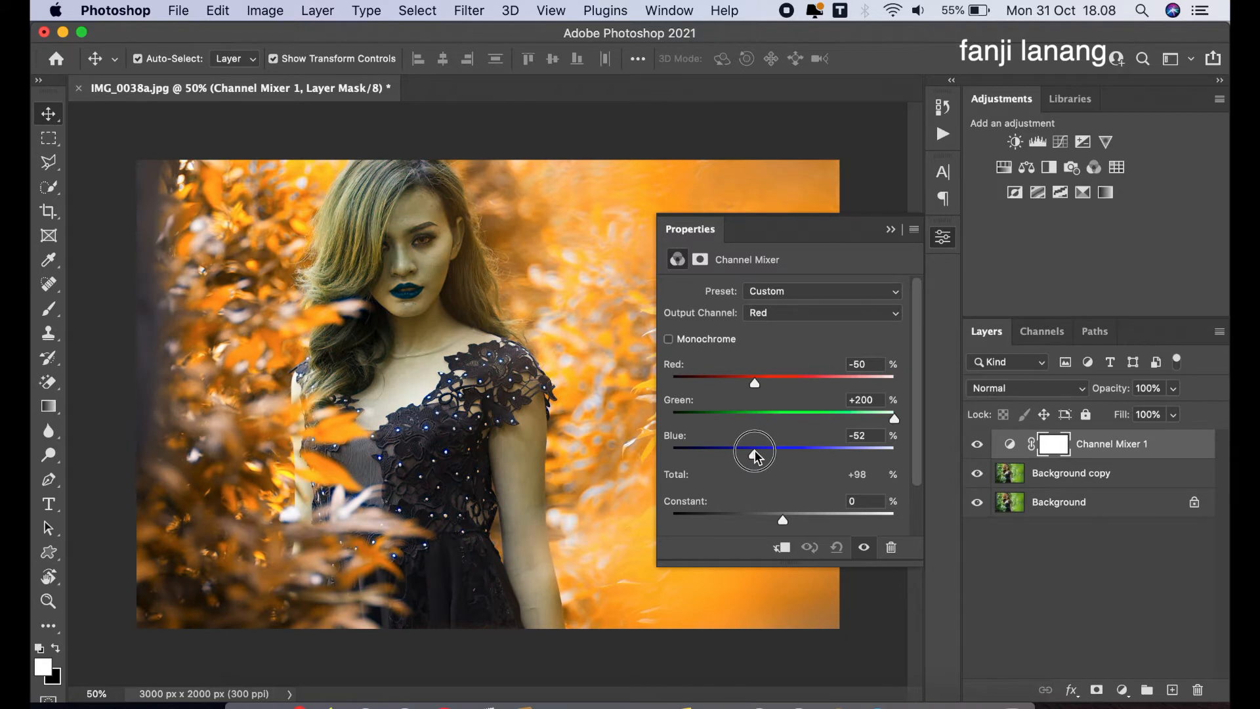
click(889, 228)
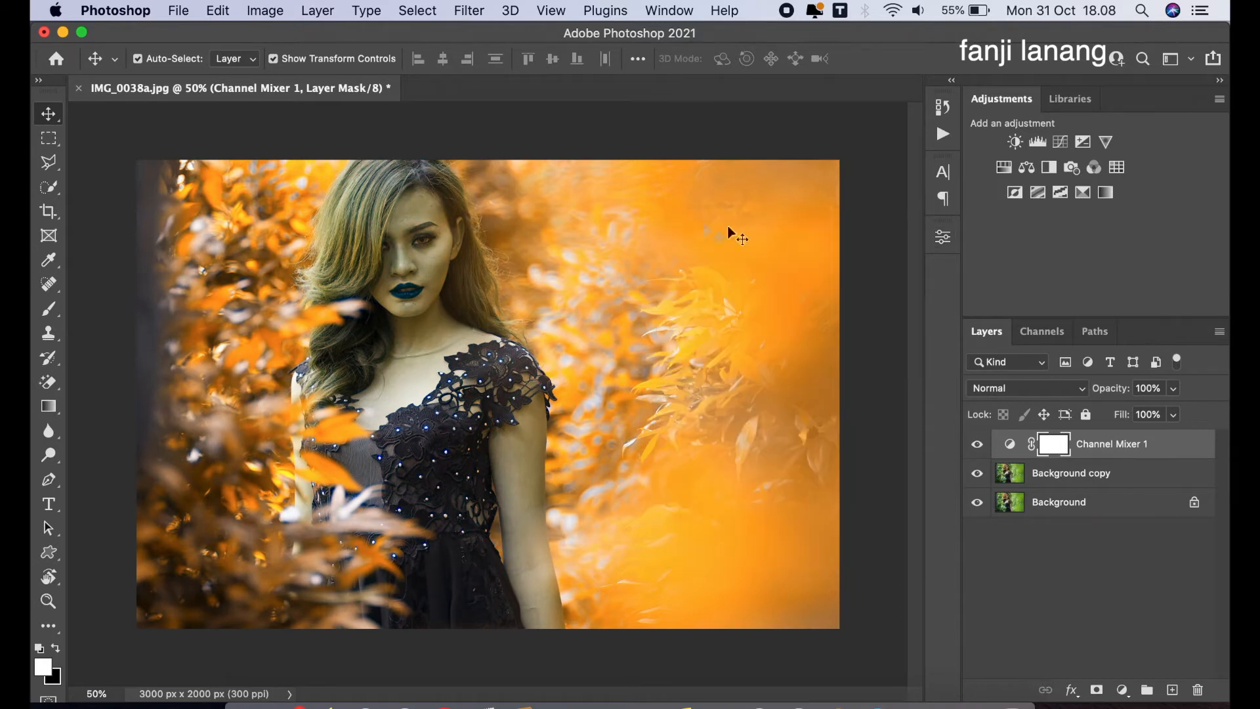
click(1026, 393)
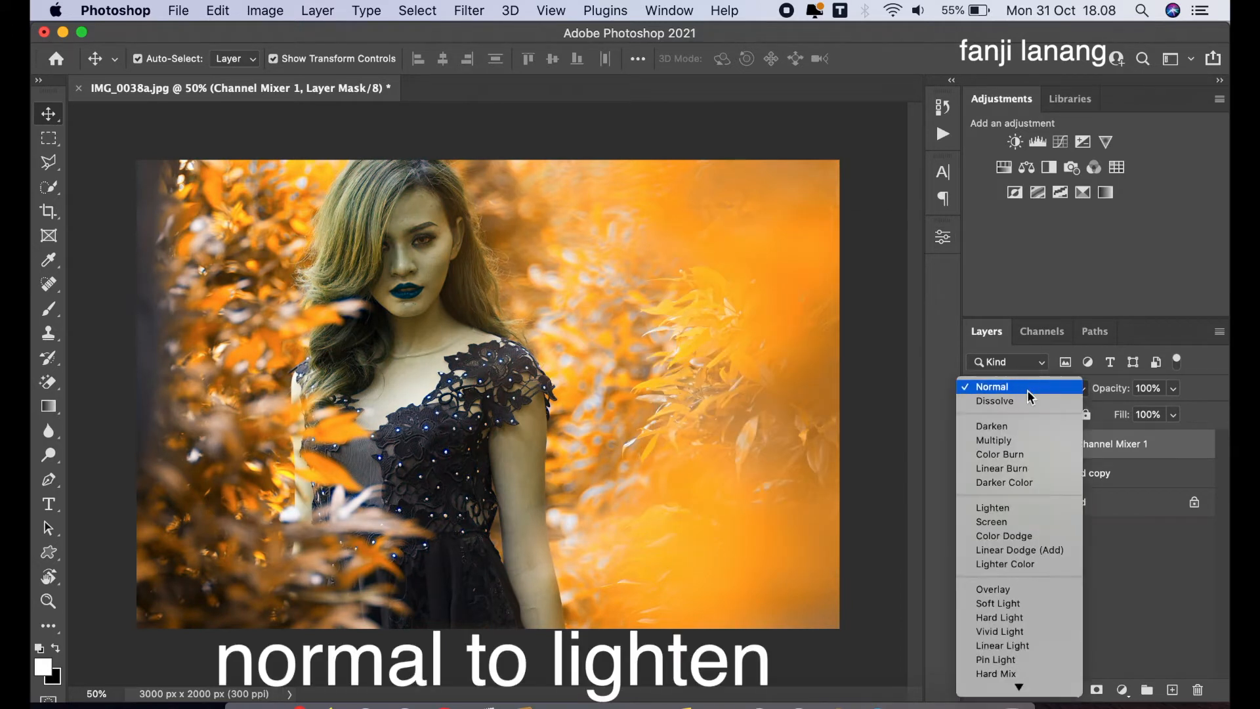
click(1007, 509)
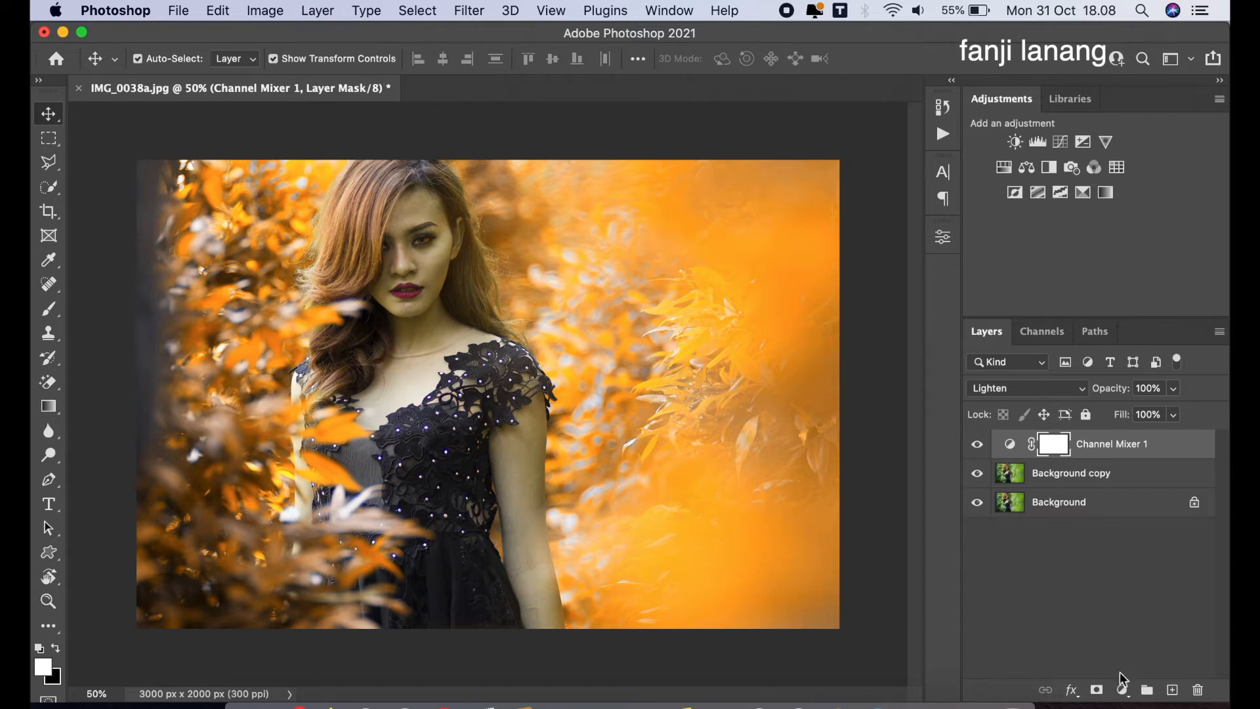
Add a Selective Color adjustment layer and set its Reds to Cyan -100, Magenta 0, Yellow +100 and Black +34
click(1123, 690)
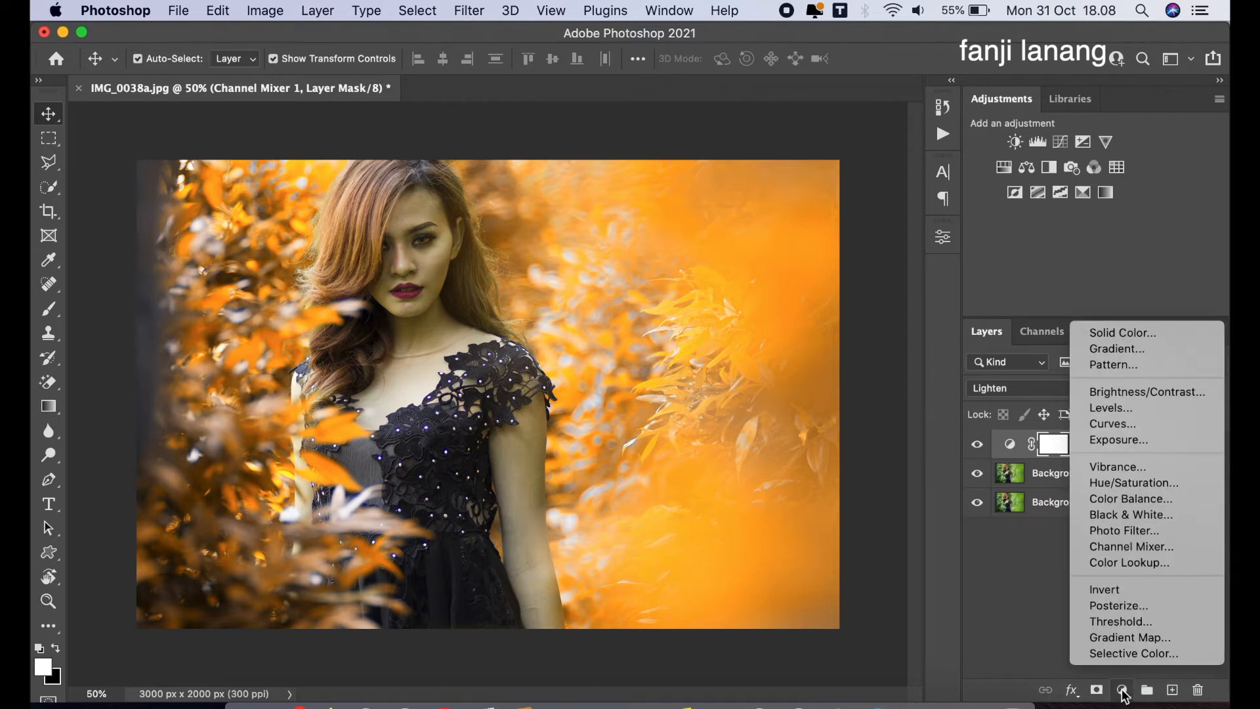
click(1133, 653)
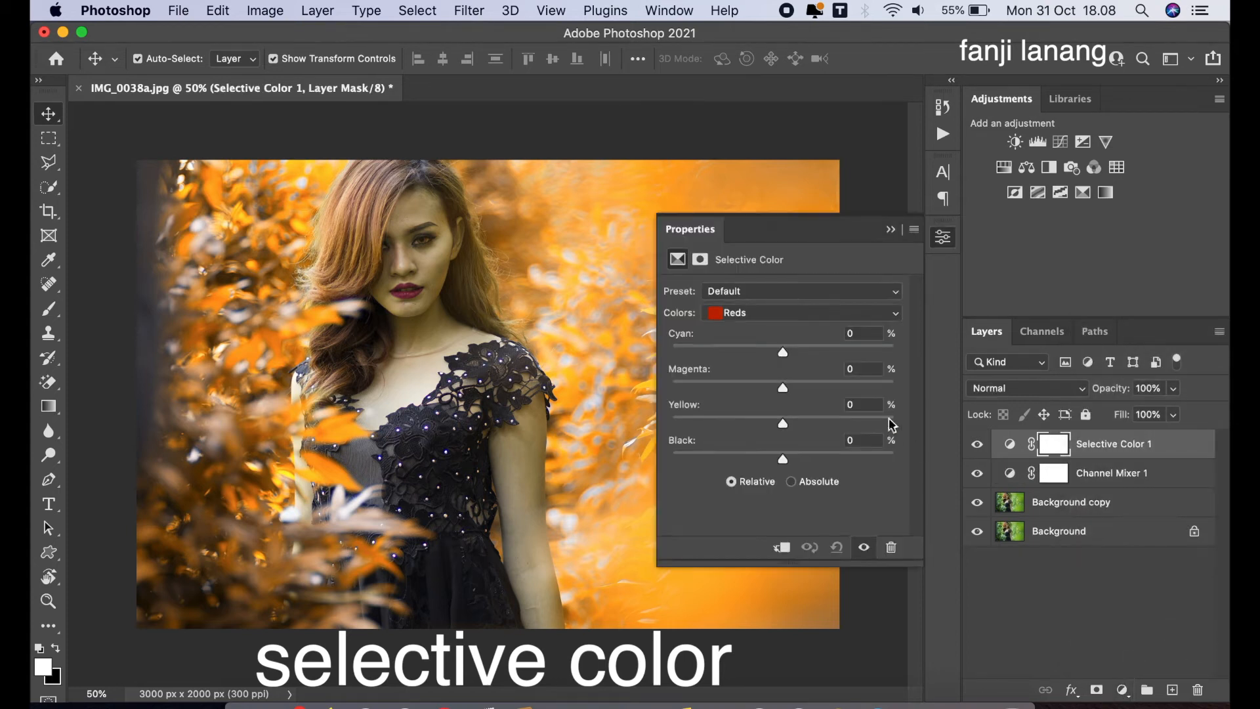
drag(782, 355, 600, 361)
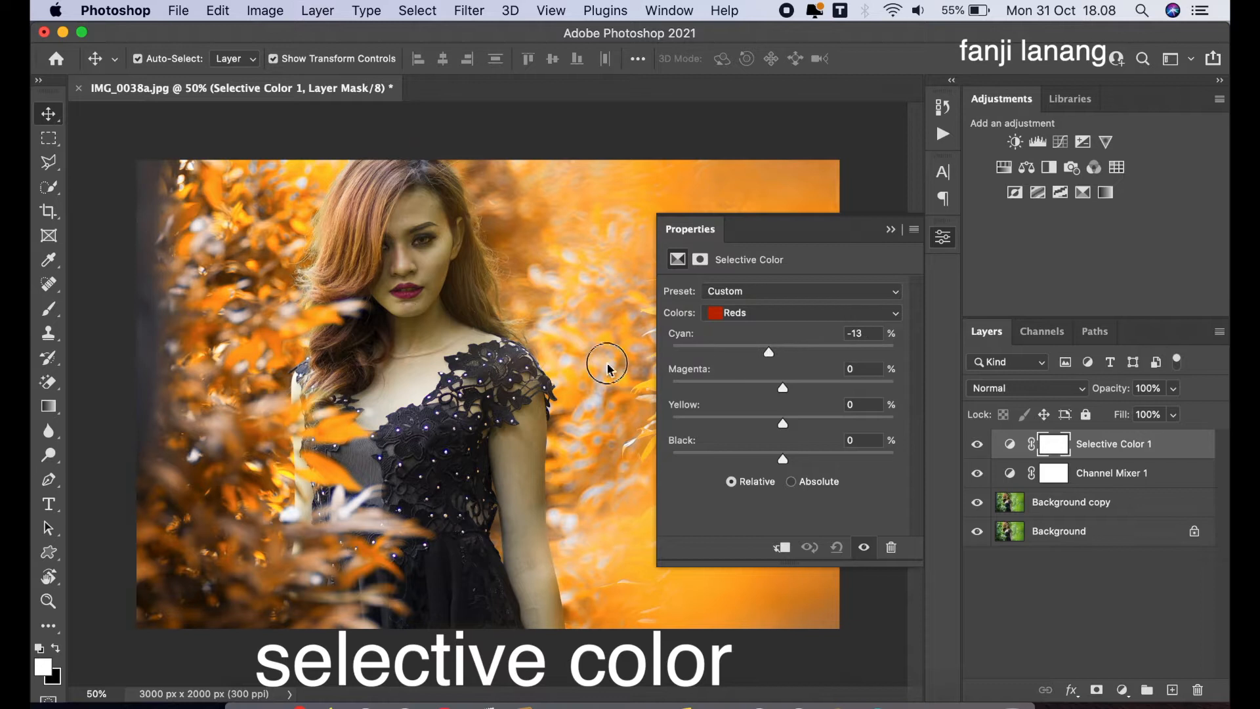
mouse_move(759, 382)
mouse_down()
mouse_move(700, 383)
mouse_move(749, 383)
mouse_up()
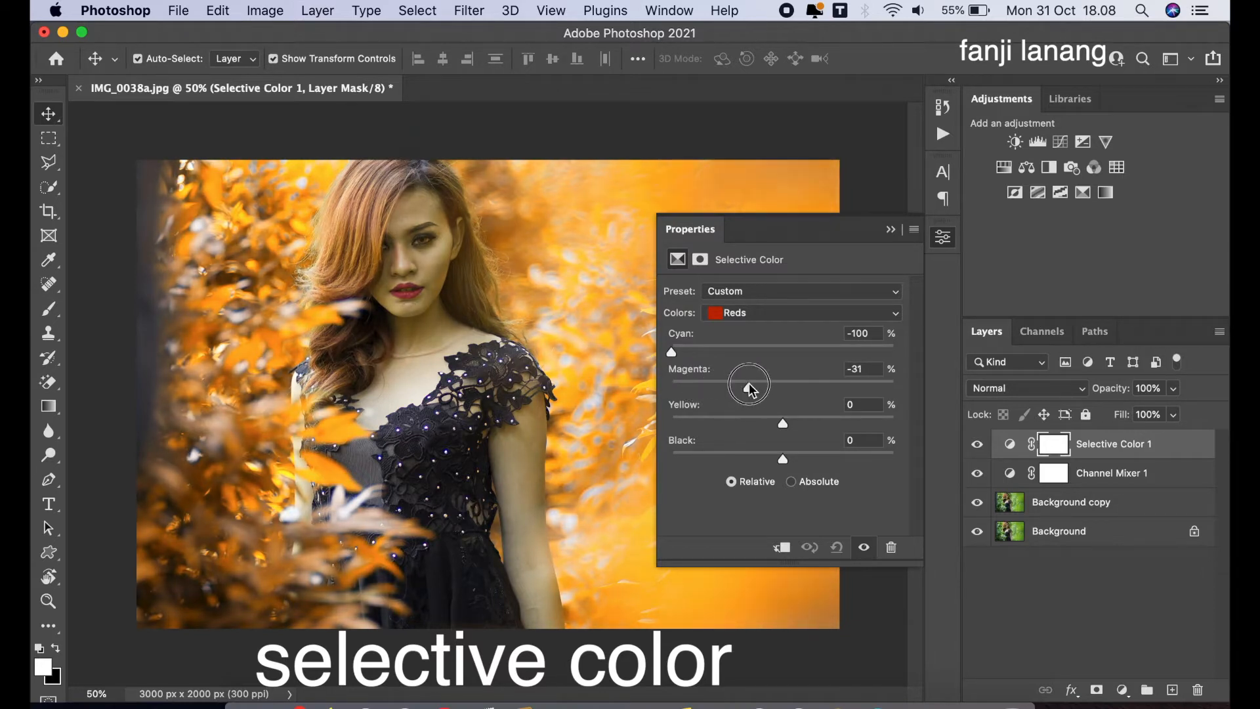
drag(795, 423, 943, 433)
mouse_move(788, 388)
mouse_down()
mouse_move(877, 399)
mouse_move(784, 398)
mouse_up()
drag(783, 459, 820, 455)
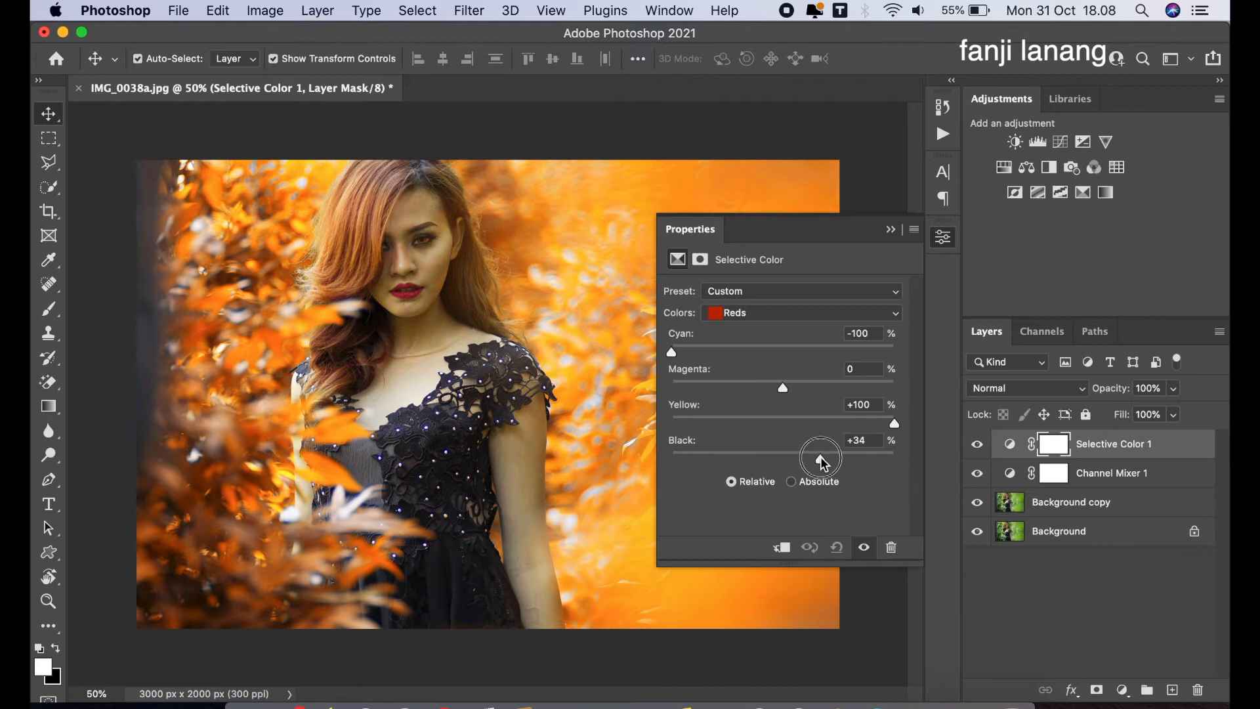
Adjust the Selective Color Yellows with Cyan at -100, slightly reduced Magenta and slightly increased Black
click(755, 317)
click(750, 325)
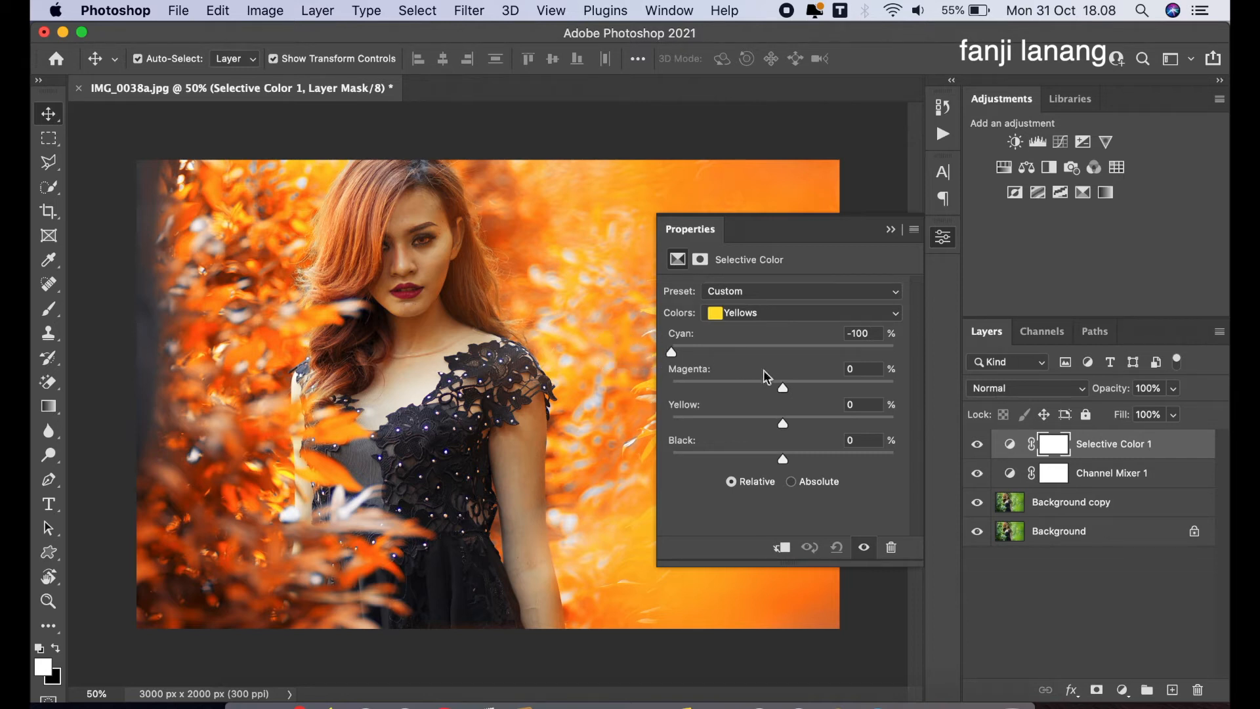
drag(758, 381, 762, 384)
drag(804, 459, 801, 463)
click(888, 231)
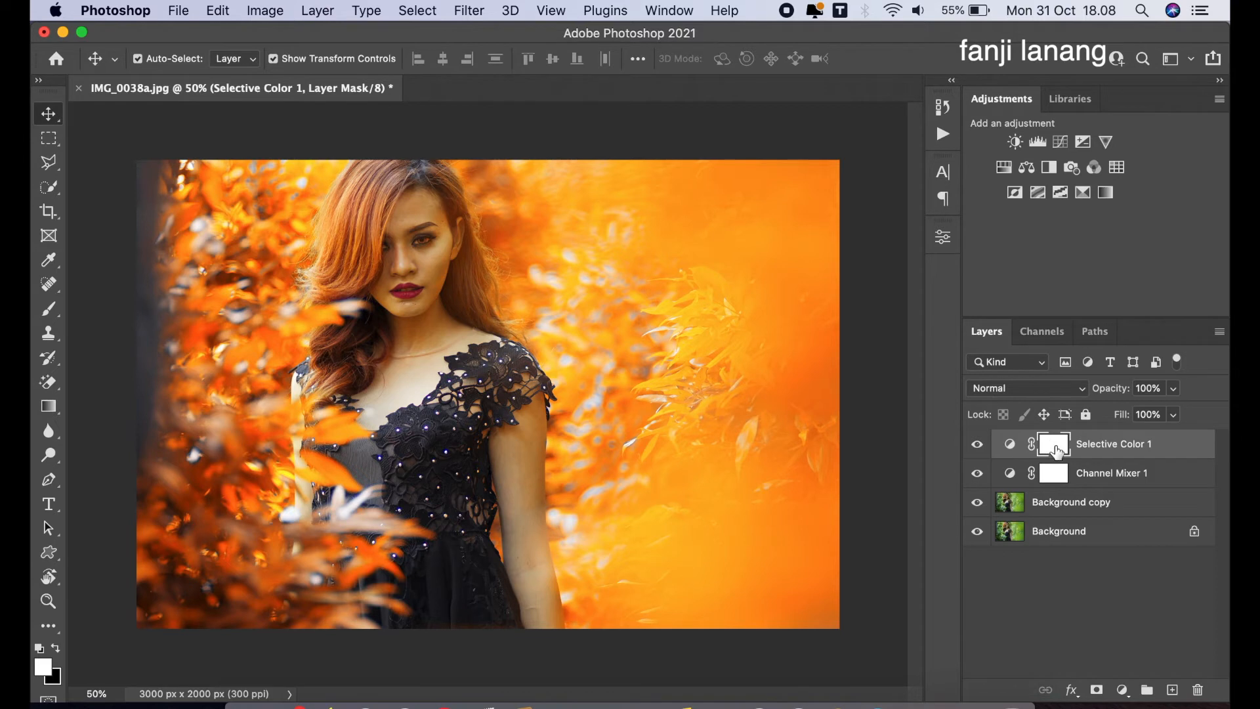
Invert the Selective Color layer's mask to black to hide the adjustment
click(277, 13)
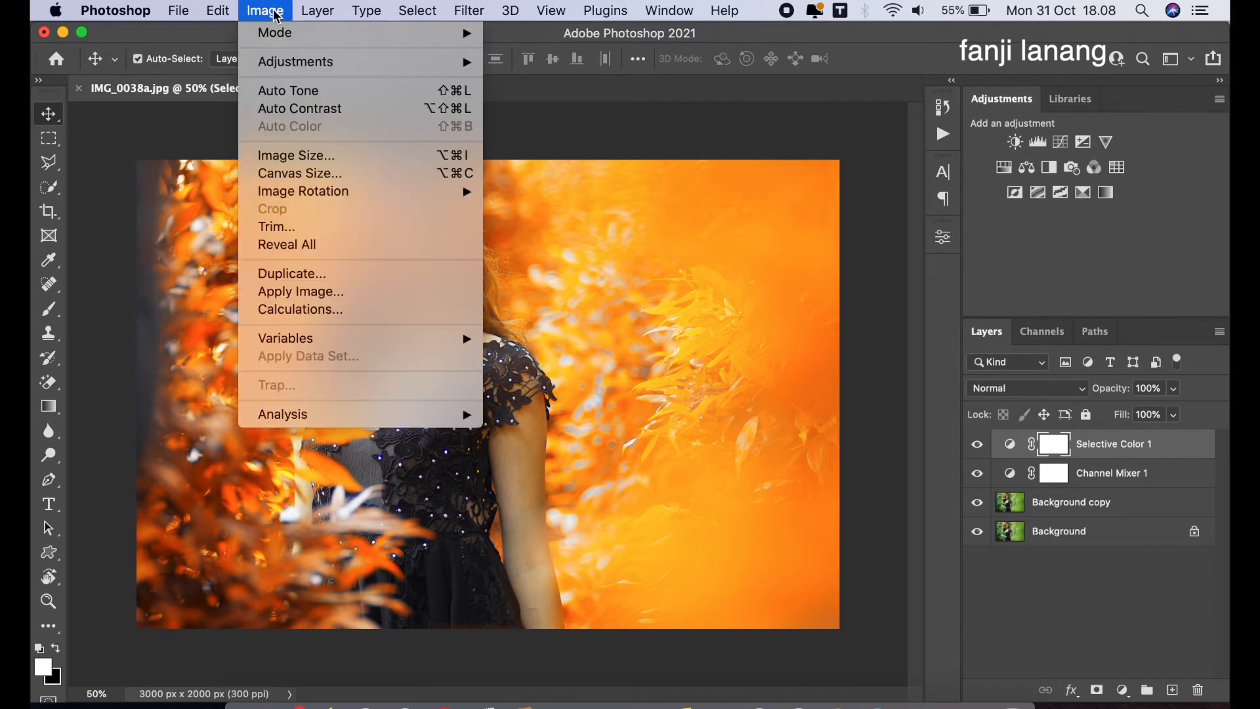
mouse_move(460, 61)
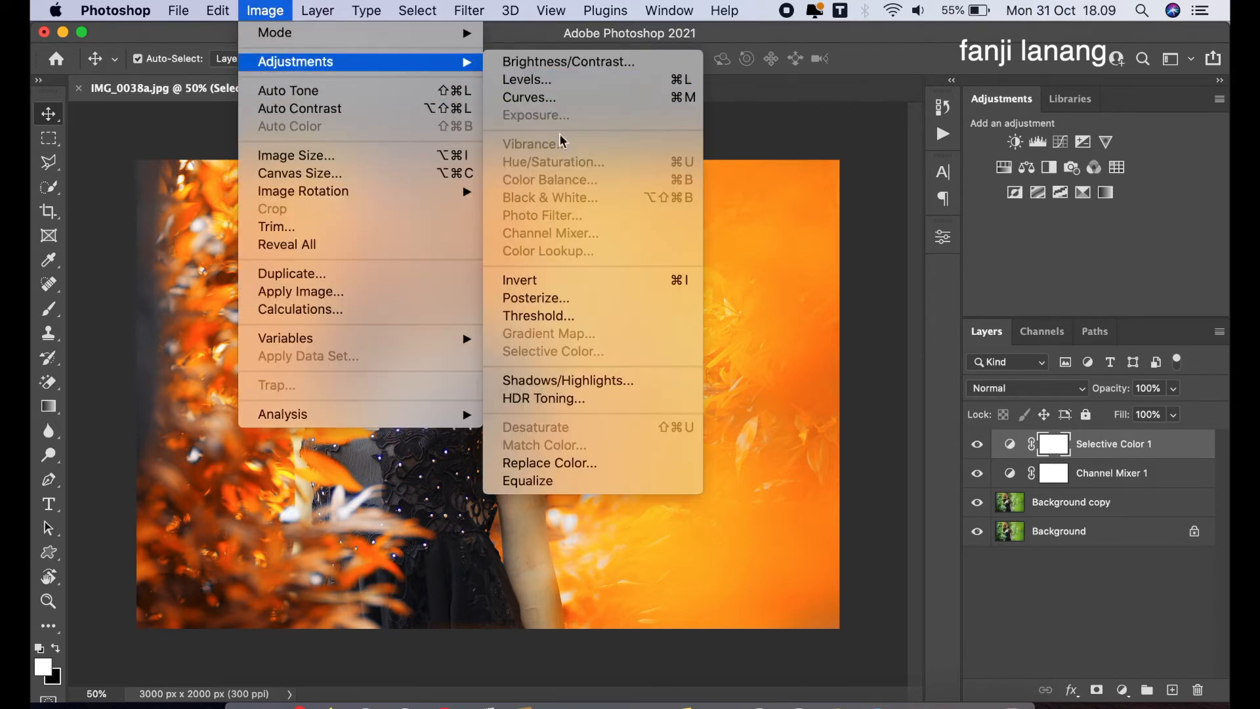
click(599, 279)
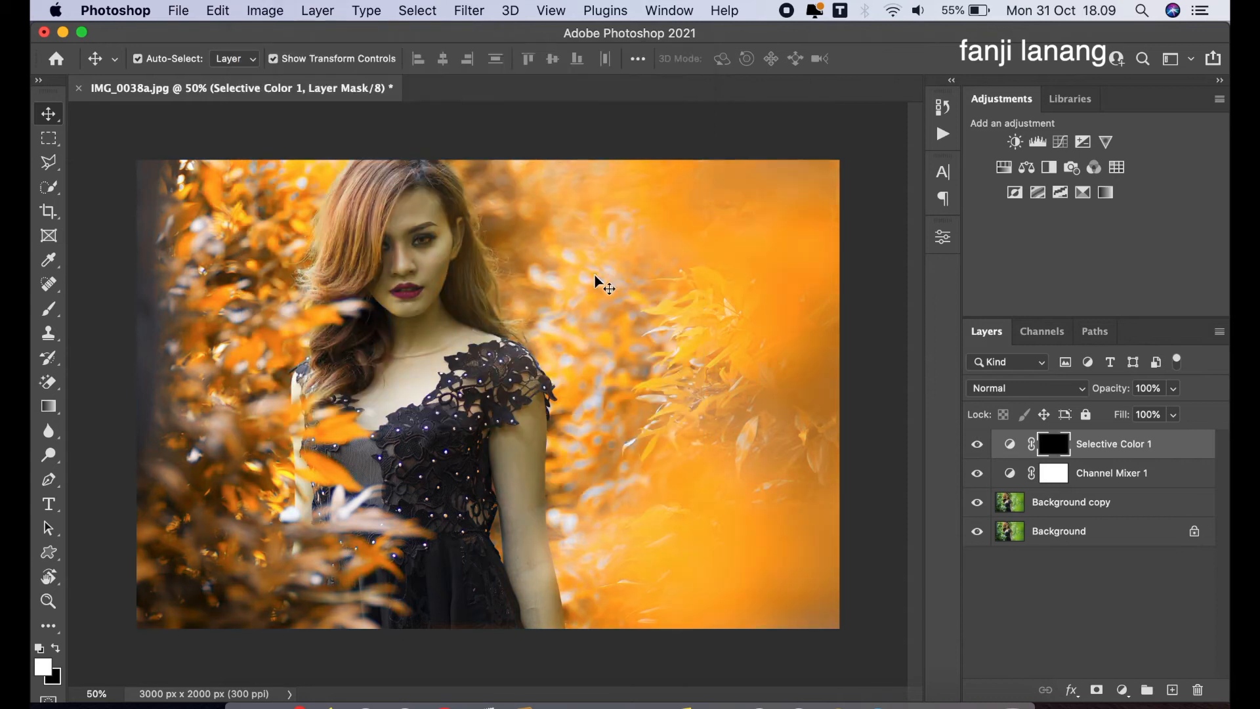
Paint the woman's hair in white on the Selective Color mask with a soft 200 px brush at 100% opacity
click(49, 308)
right_click(54, 308)
click(86, 306)
click(166, 62)
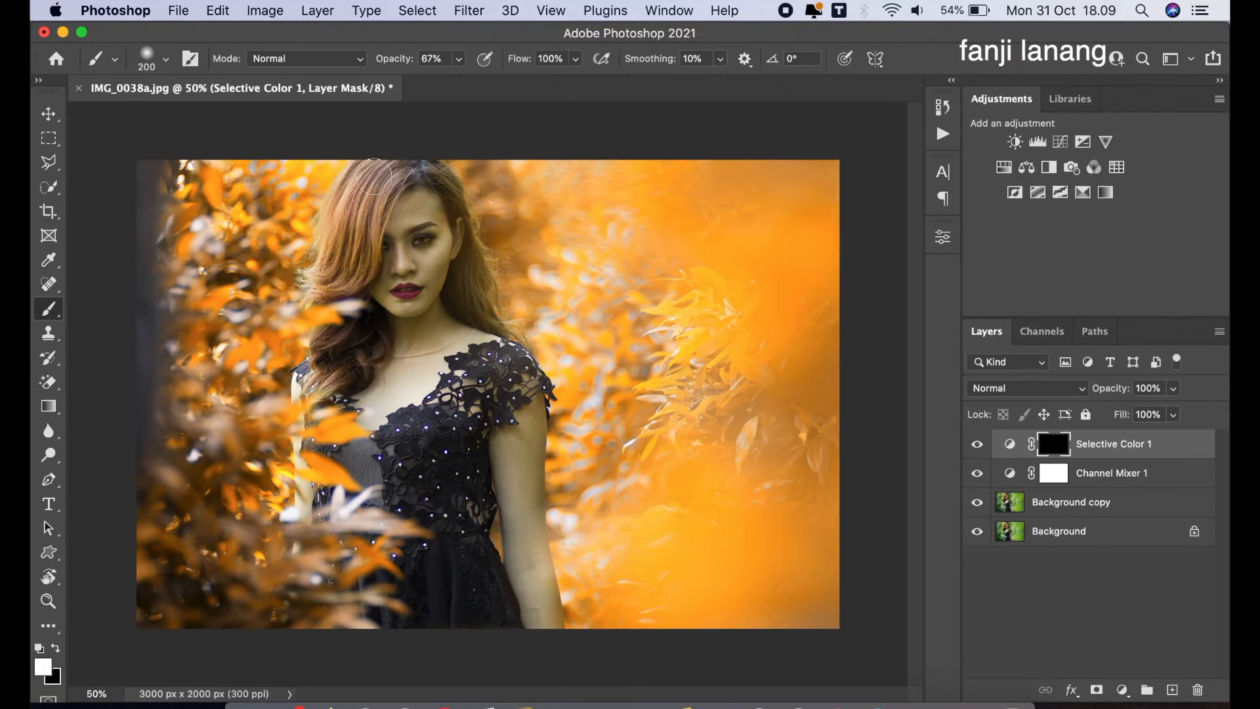
click(459, 59)
drag(457, 80, 542, 98)
mouse_move(376, 189)
mouse_down()
mouse_move(314, 278)
mouse_move(339, 271)
mouse_move(376, 187)
mouse_move(411, 160)
mouse_move(376, 167)
mouse_move(349, 202)
mouse_move(310, 296)
mouse_move(372, 168)
mouse_move(416, 145)
mouse_move(488, 198)
mouse_move(481, 184)
mouse_move(462, 204)
mouse_move(474, 254)
mouse_move(460, 290)
mouse_move(510, 329)
mouse_move(467, 192)
mouse_move(420, 173)
mouse_move(361, 177)
mouse_move(324, 255)
mouse_up()
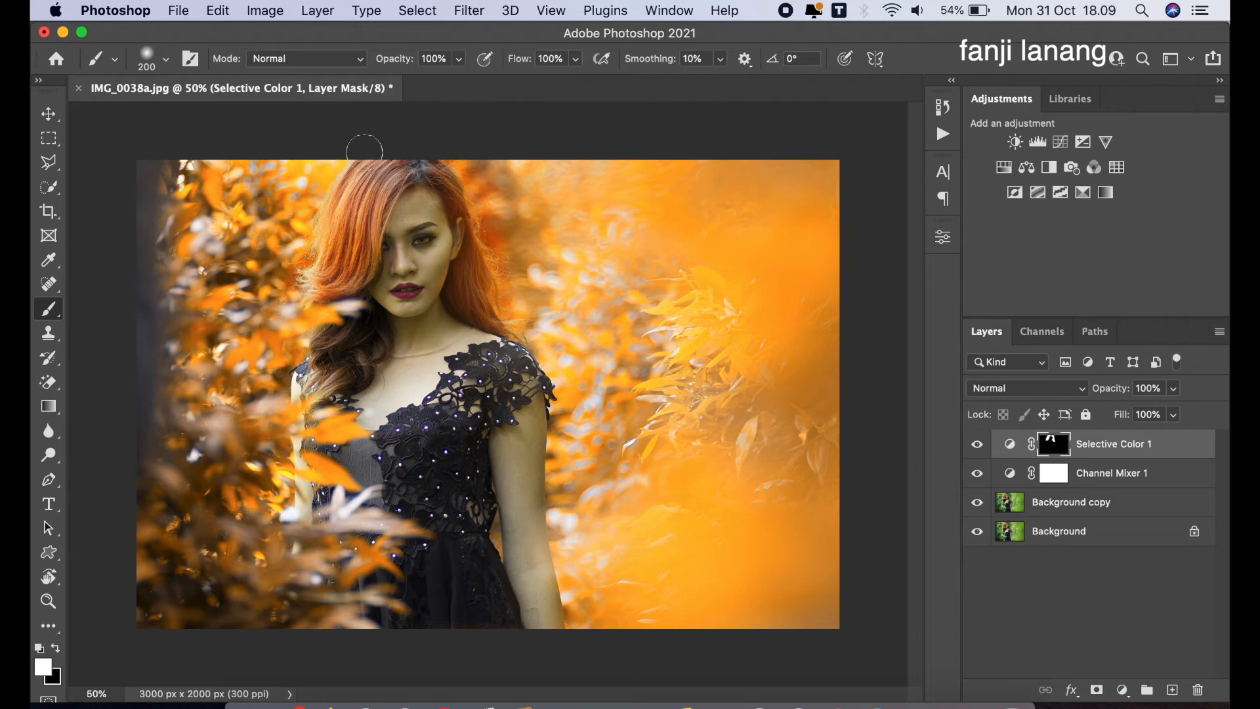
Paint black on the mask over the background beside the hair to clear the spill, and paint the lower curls in white
key(x)
drag(467, 145, 531, 321)
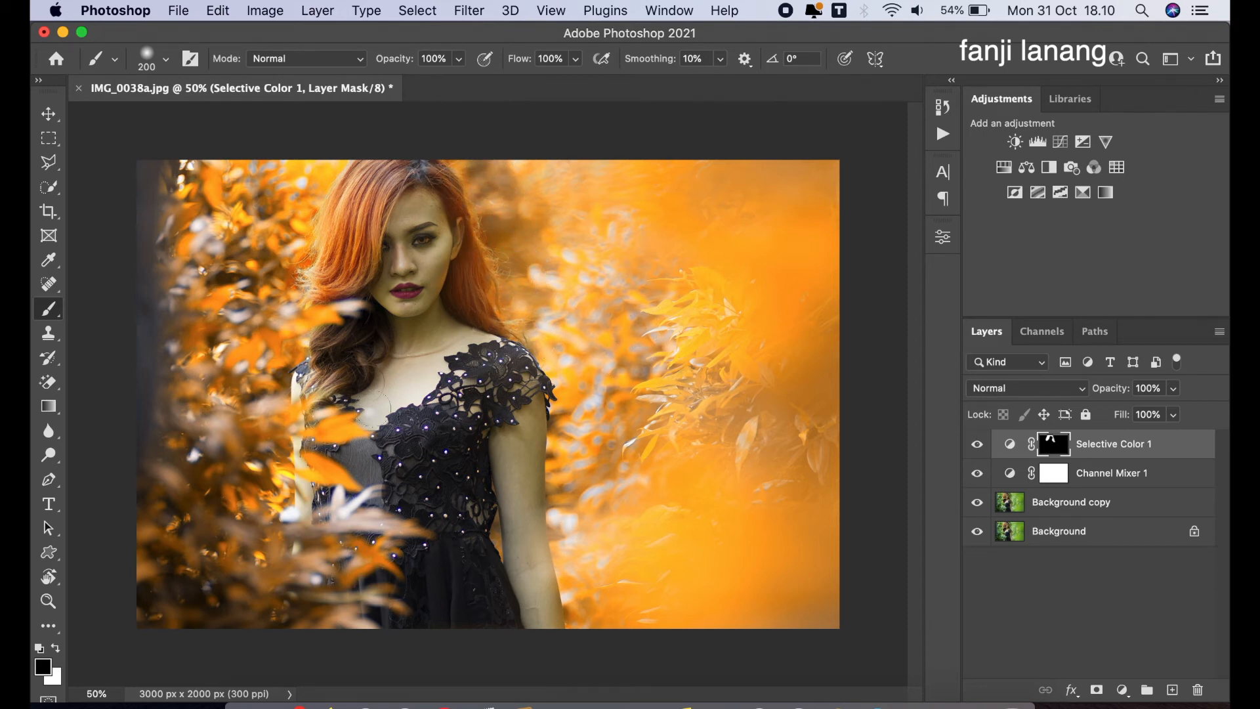
click(56, 649)
mouse_move(356, 347)
mouse_down()
mouse_move(330, 344)
mouse_move(365, 323)
mouse_move(365, 347)
mouse_move(332, 381)
mouse_move(366, 335)
mouse_move(355, 333)
mouse_up()
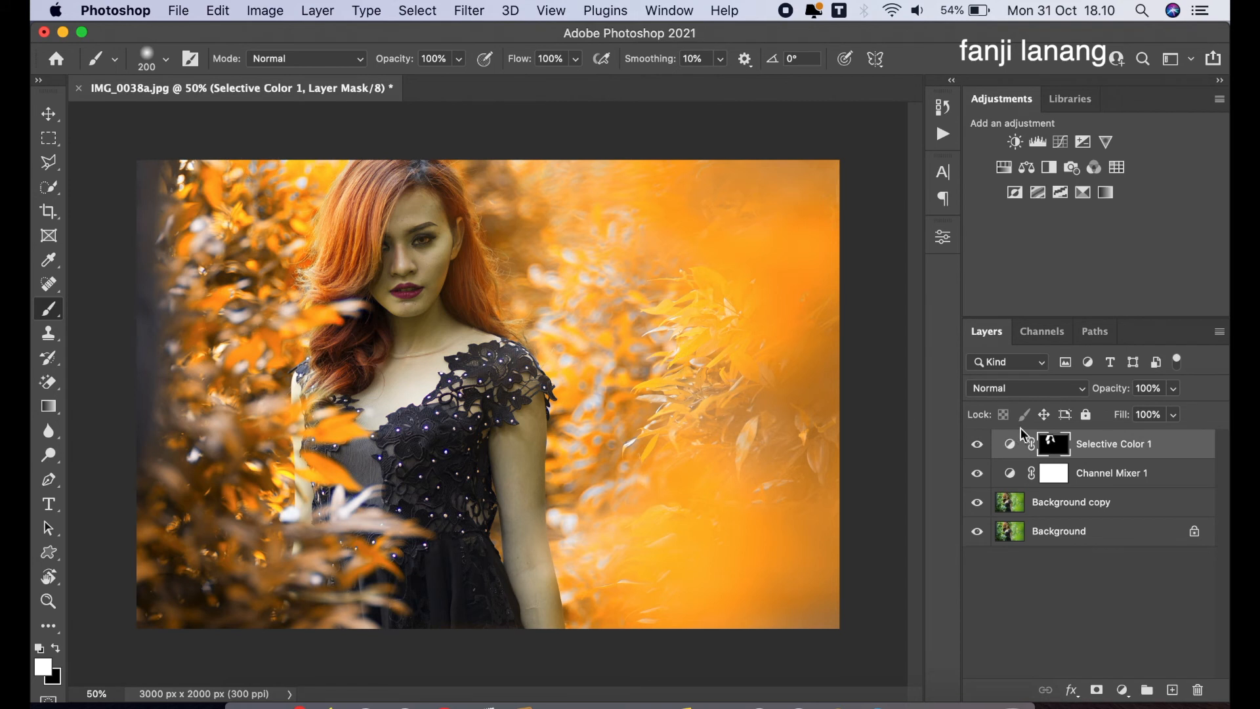
Add a Curves adjustment layer and shape its RGB curve with a slightly raised midpoint and black and white points moved inward
click(1122, 689)
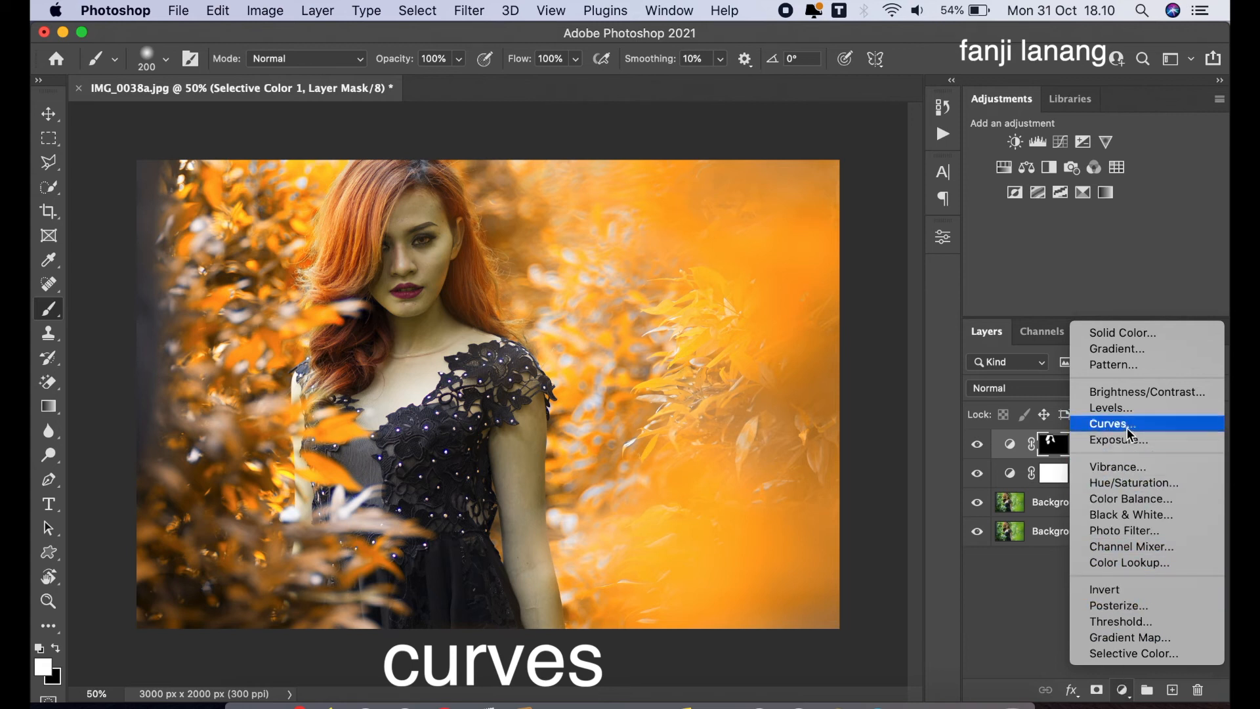
click(964, 439)
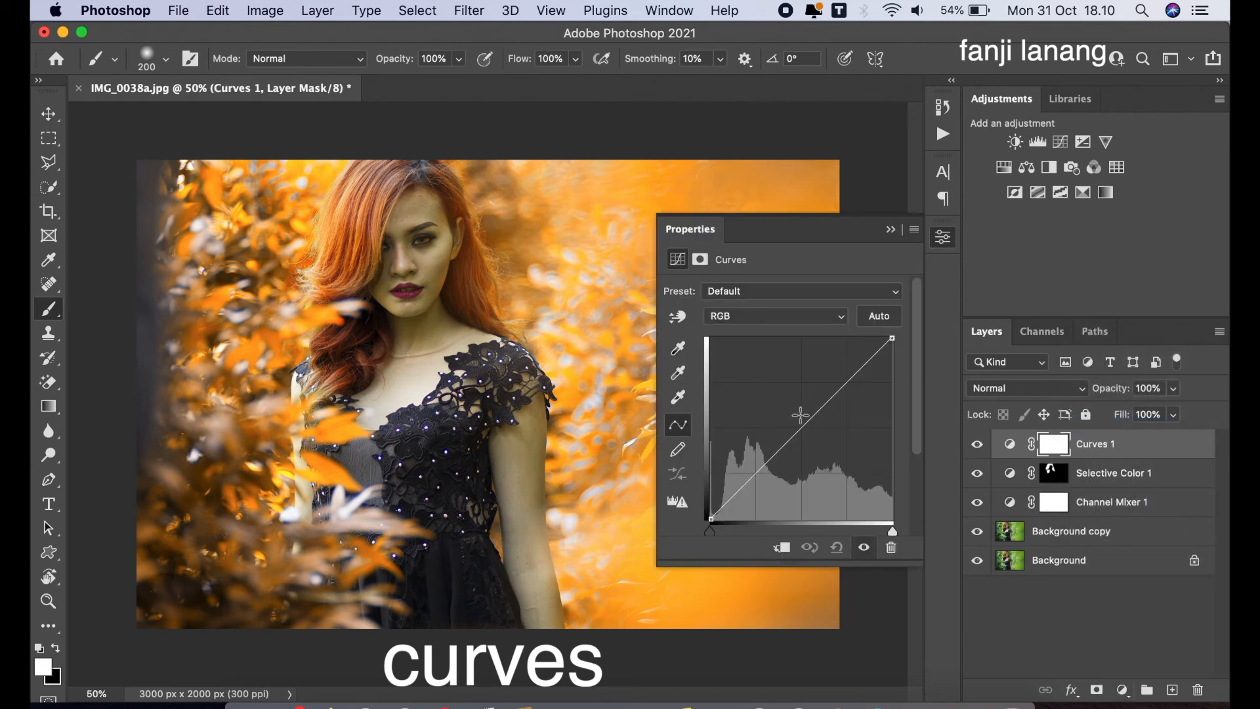
click(800, 415)
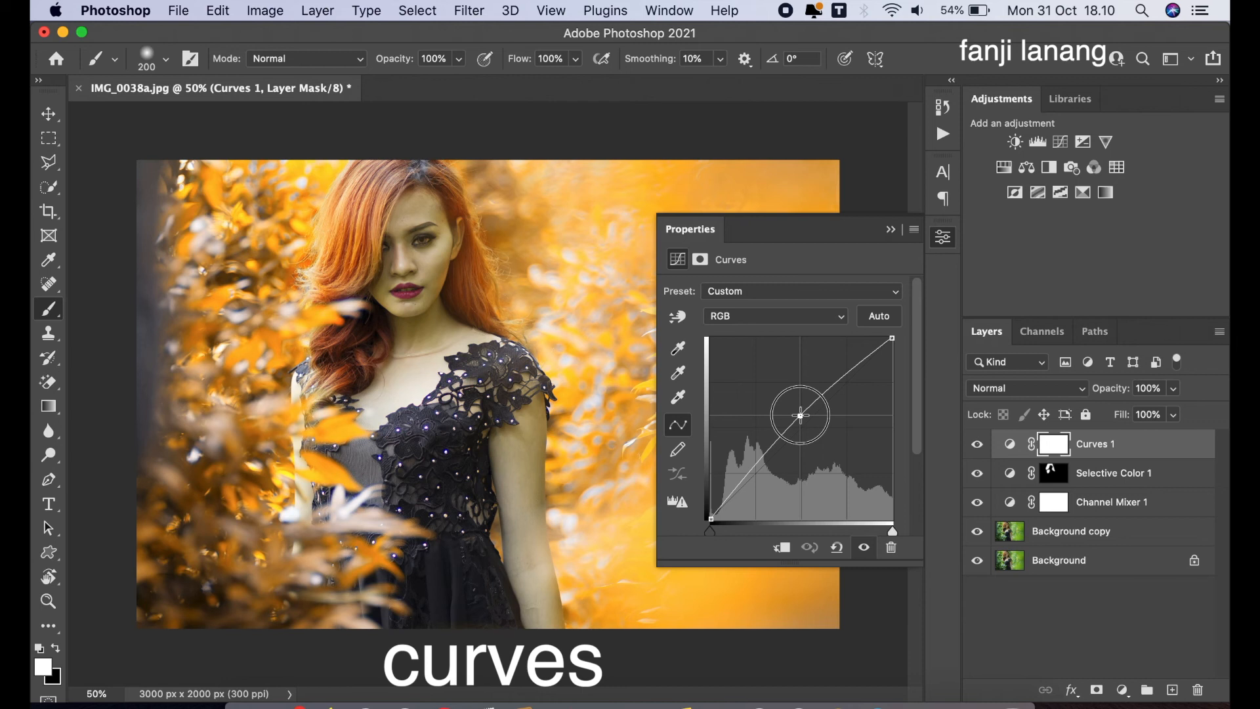
drag(800, 415, 801, 418)
drag(710, 519, 722, 525)
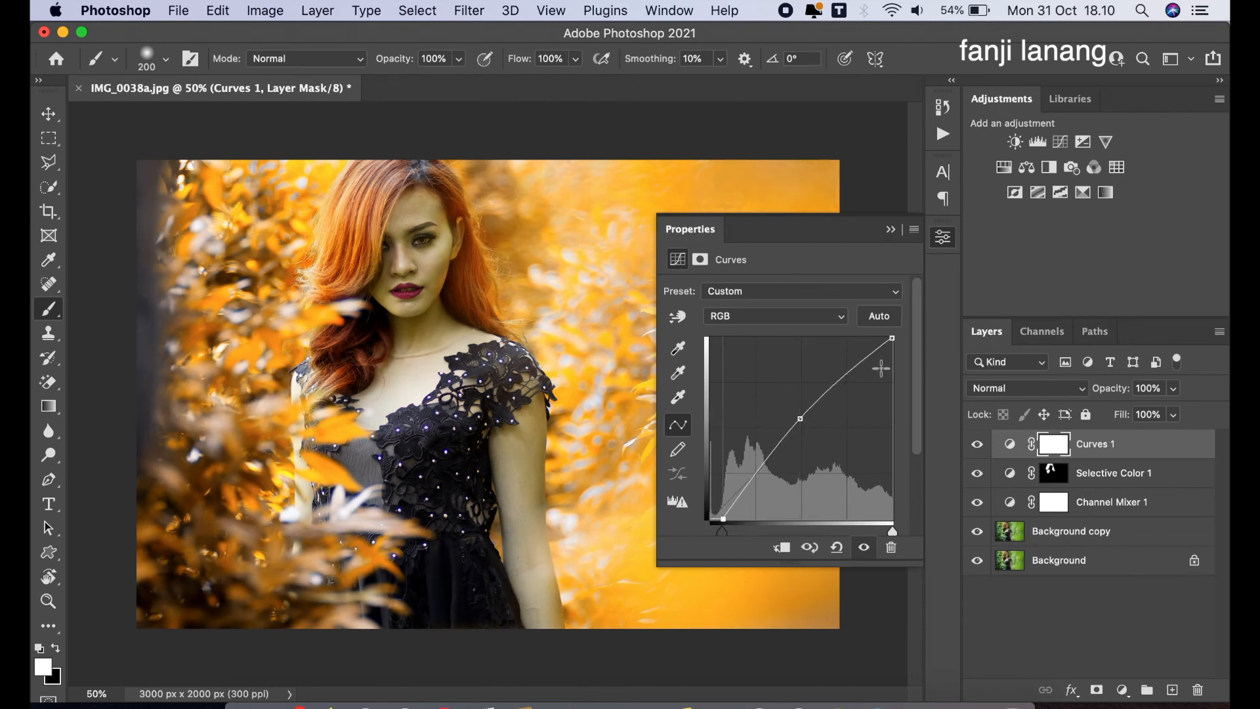
mouse_move(890, 339)
mouse_down()
mouse_move(892, 365)
mouse_move(883, 338)
mouse_up()
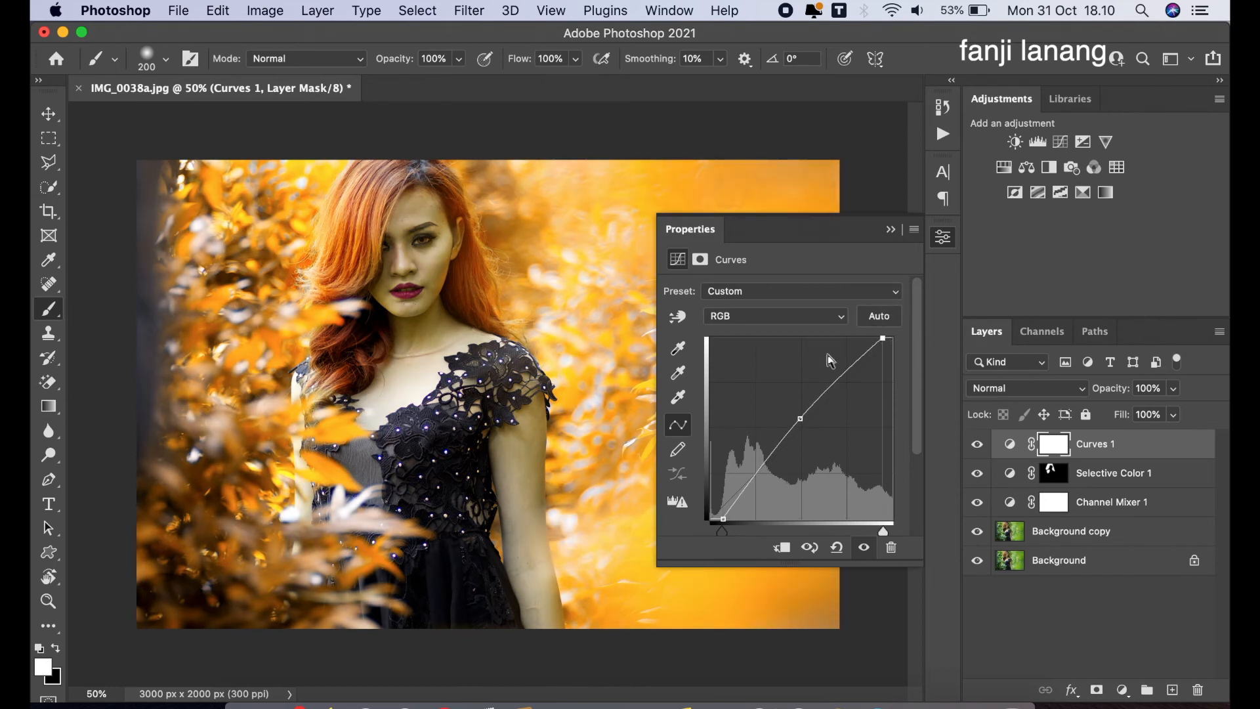
Move the white point of the Curves layer's Blue channel slightly inward to strengthen blue in the highlights
click(803, 319)
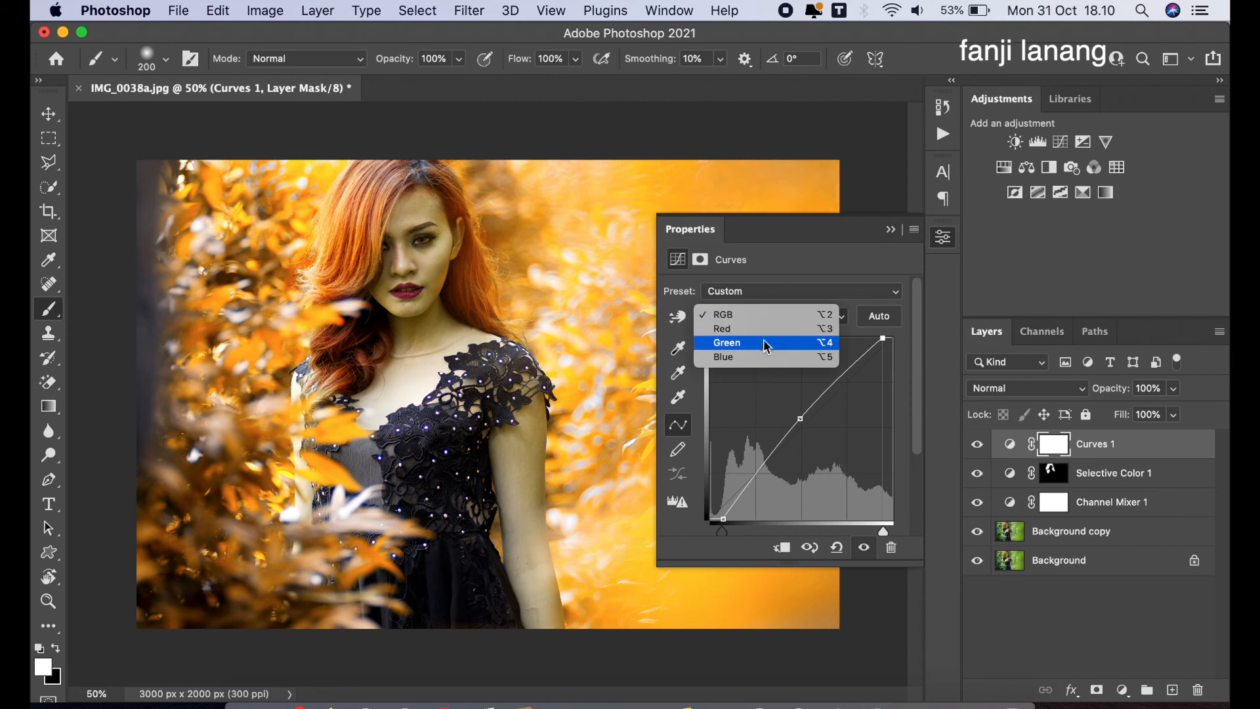
click(732, 359)
mouse_move(886, 340)
mouse_down()
mouse_move(862, 331)
mouse_move(875, 332)
mouse_up()
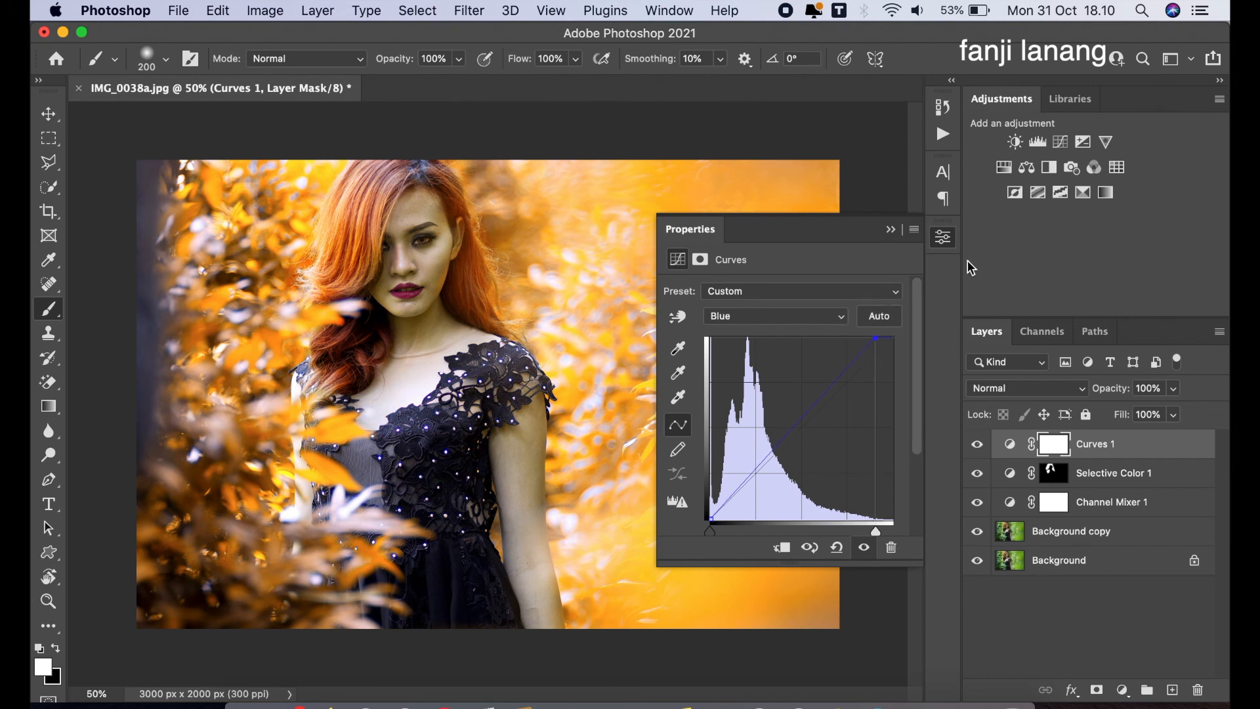
click(891, 229)
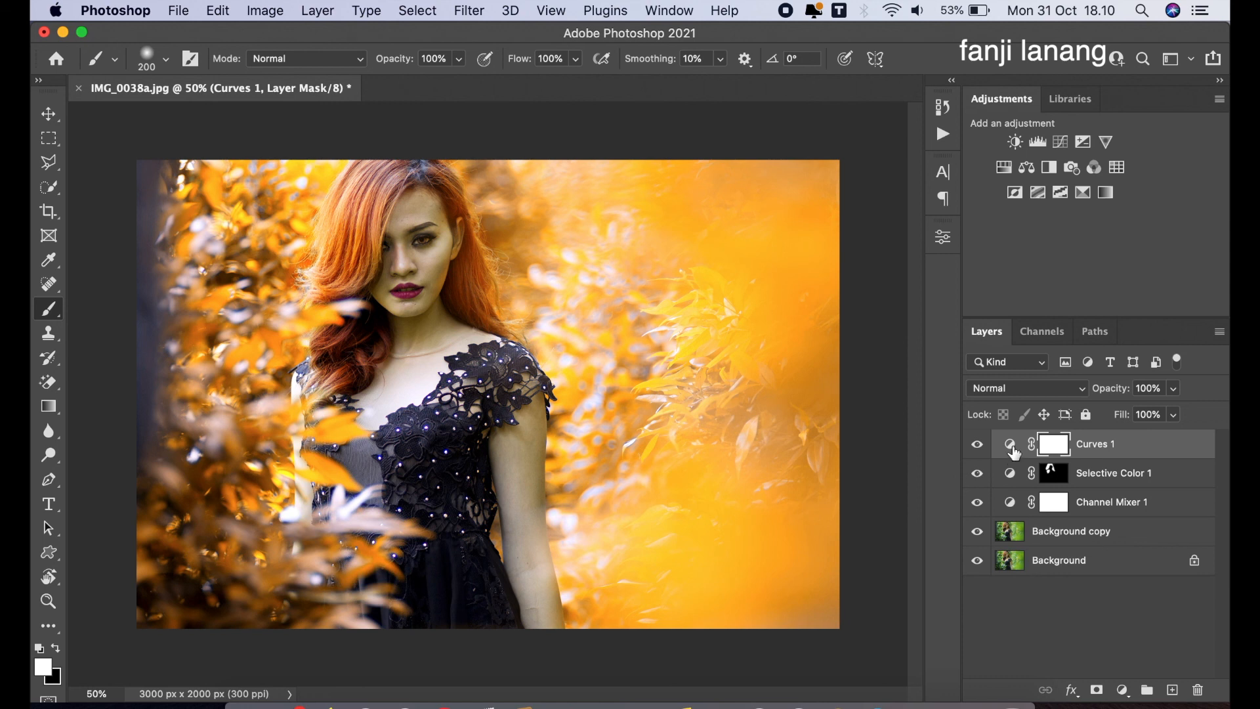
Create a new empty layer above Curves 1 and choose the handwritten signature brush at 200 px
click(1174, 690)
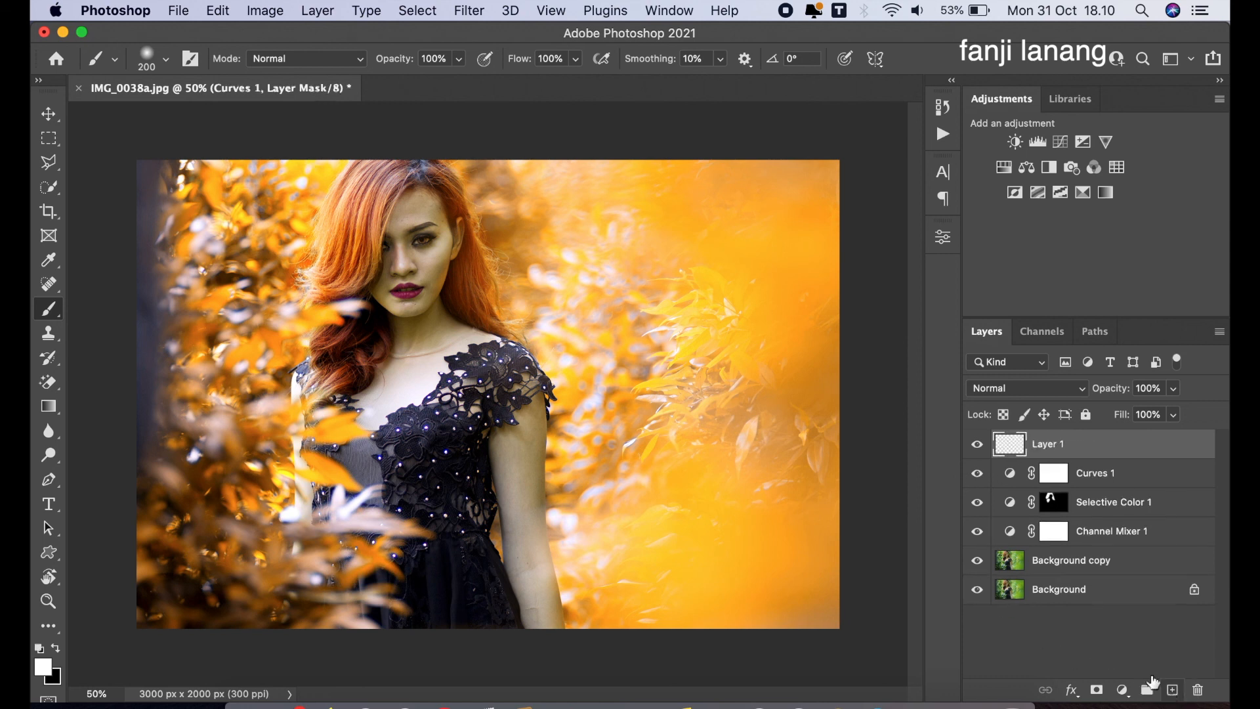
click(165, 58)
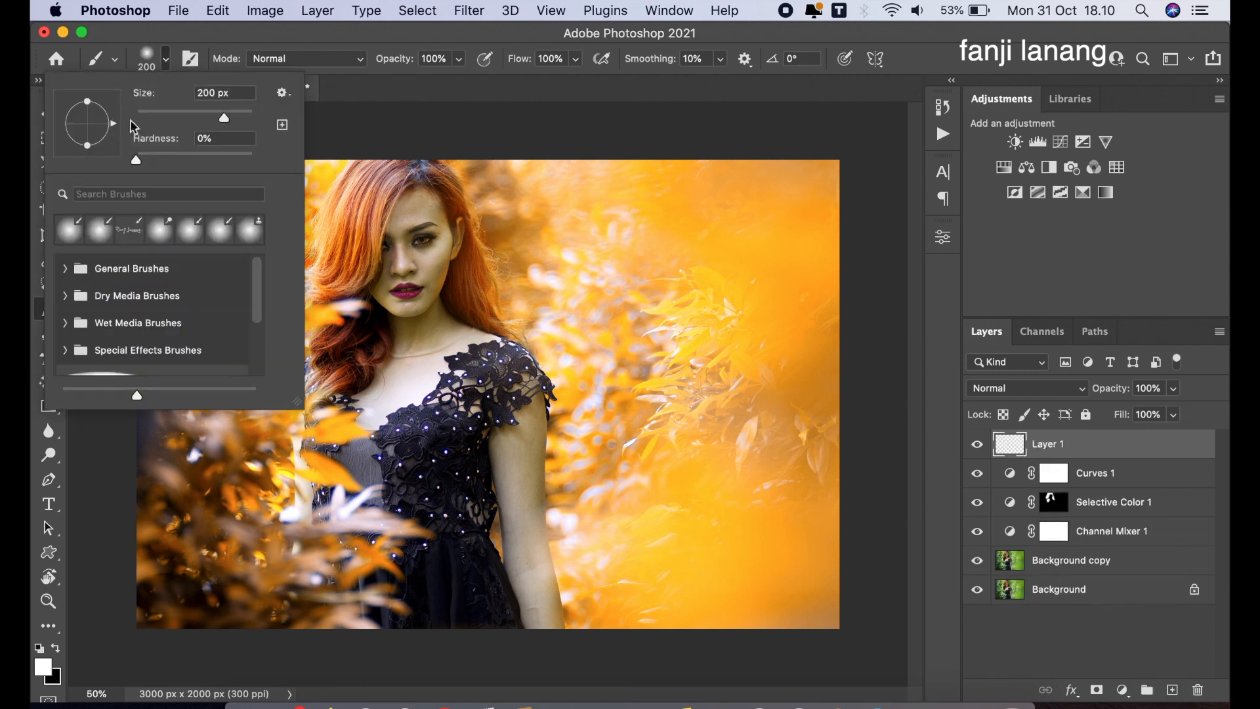
click(123, 231)
click(350, 94)
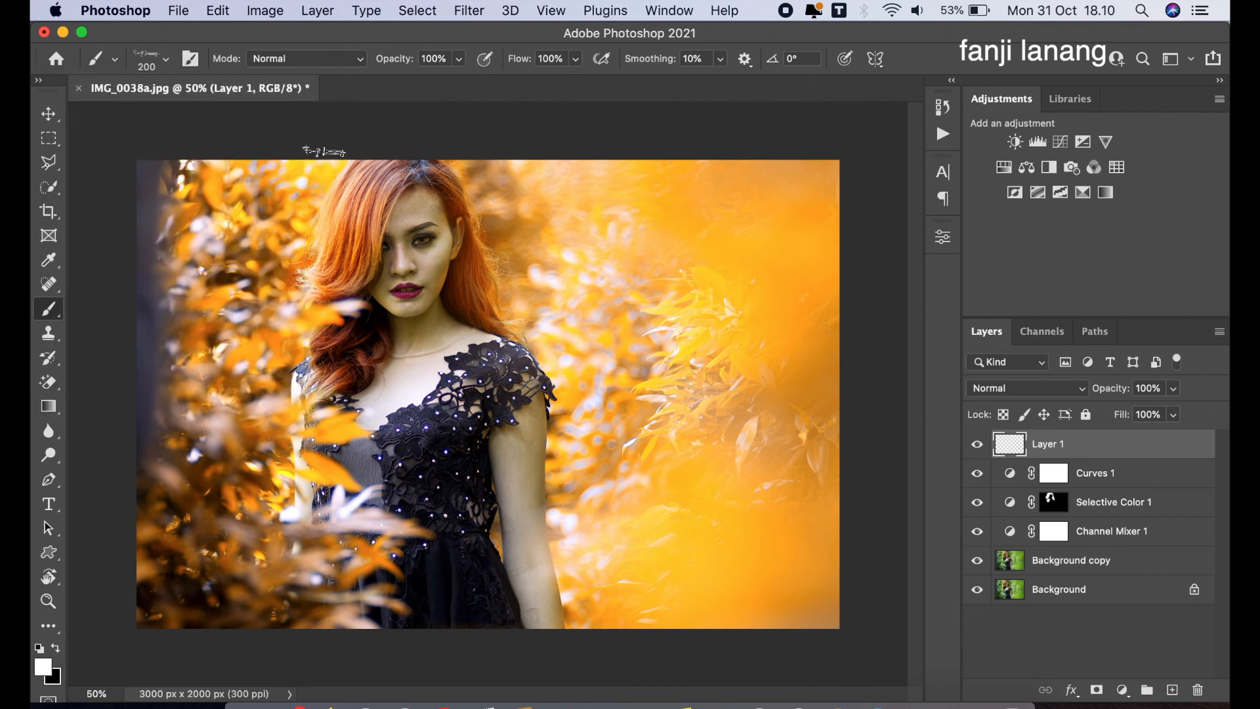